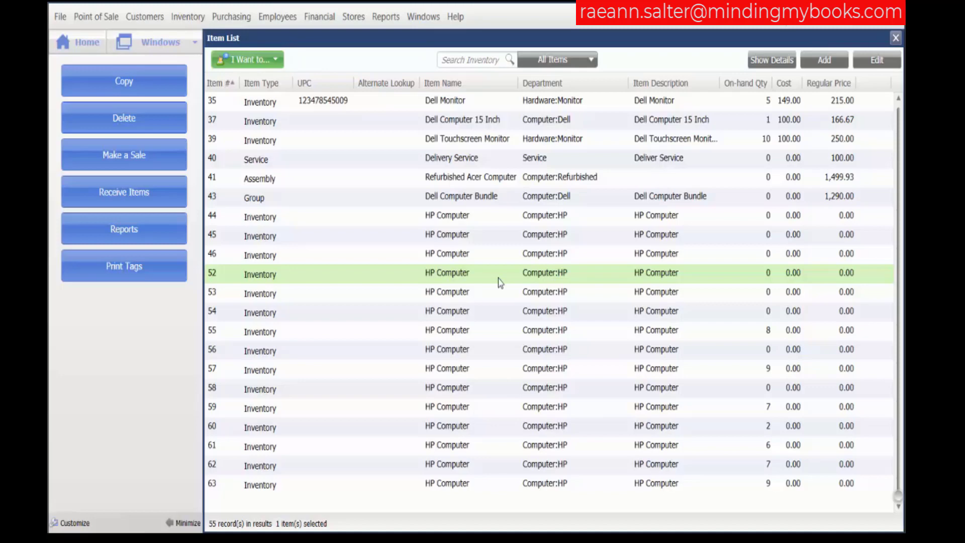
- Extend the selection to HP Computer items 52–55 and bring up the 'I Want to...' actions
key("shift+Down")
key("shift+Down")
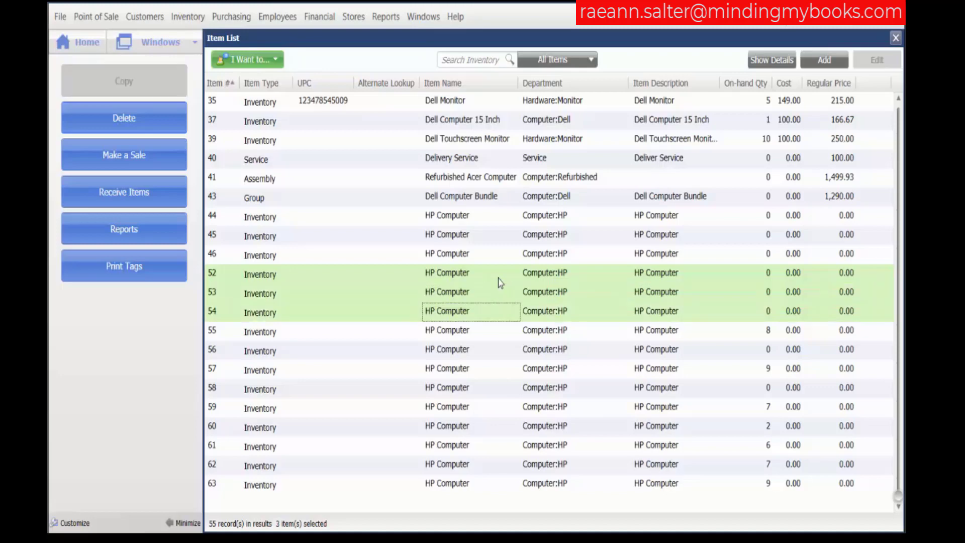
key("shift+Down")
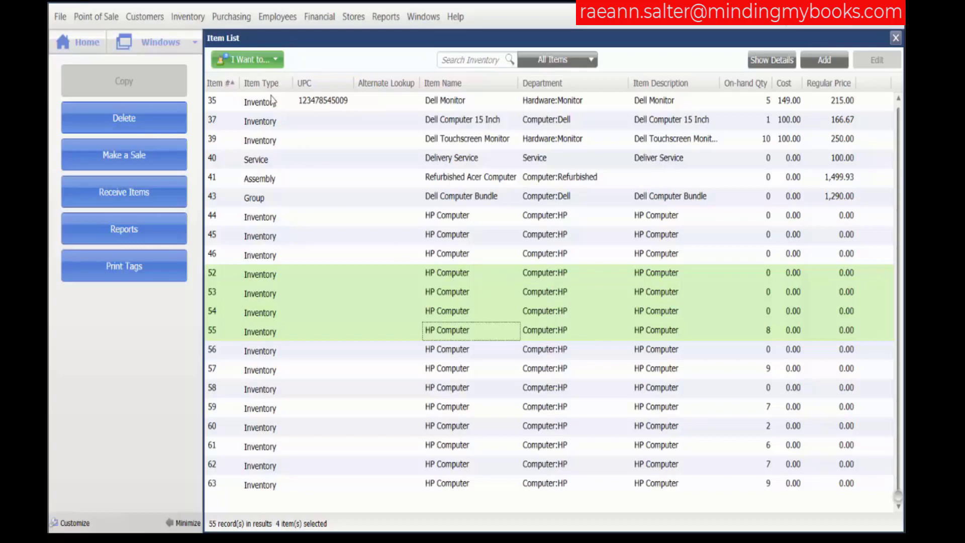
left_click(261, 61)
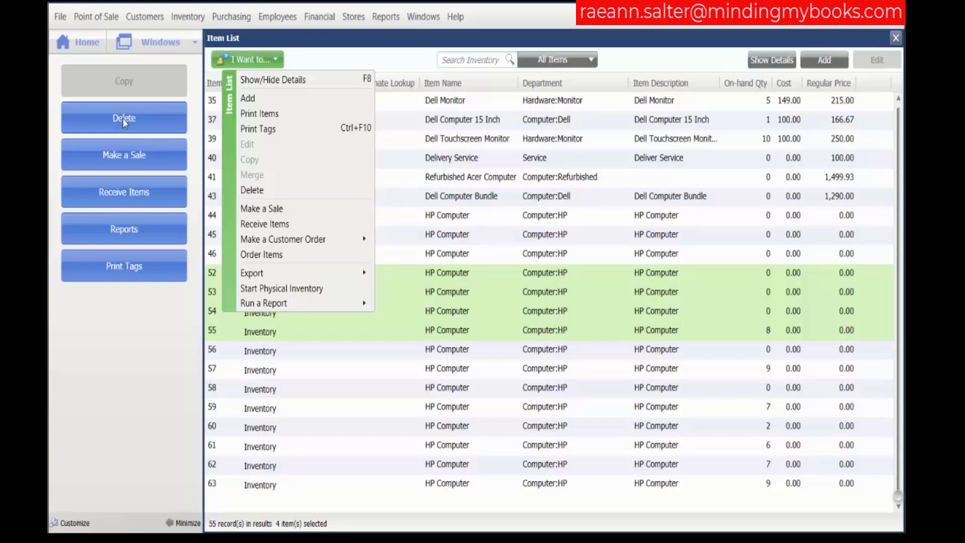
- Start deleting the four items and view the quantity-on-hand warning details
left_click(253, 190)
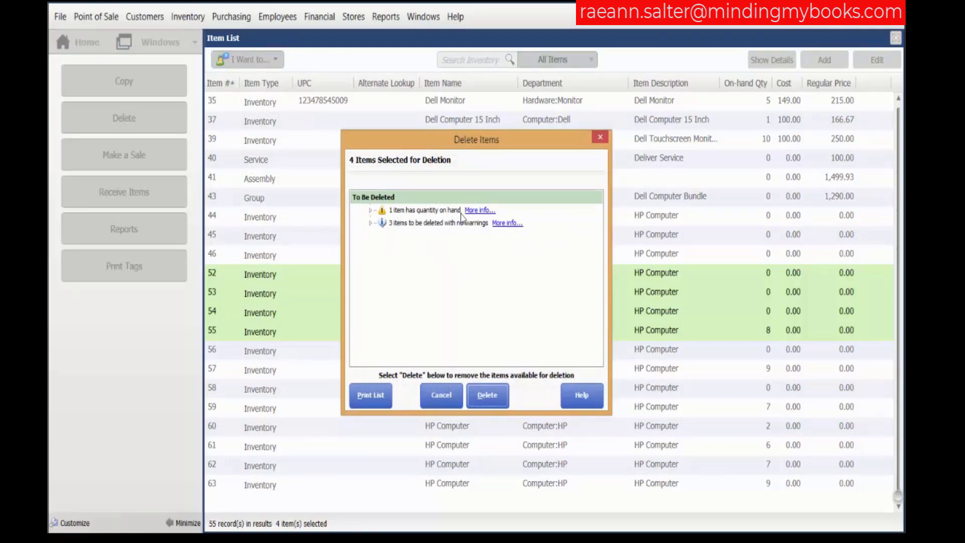
left_click(480, 210)
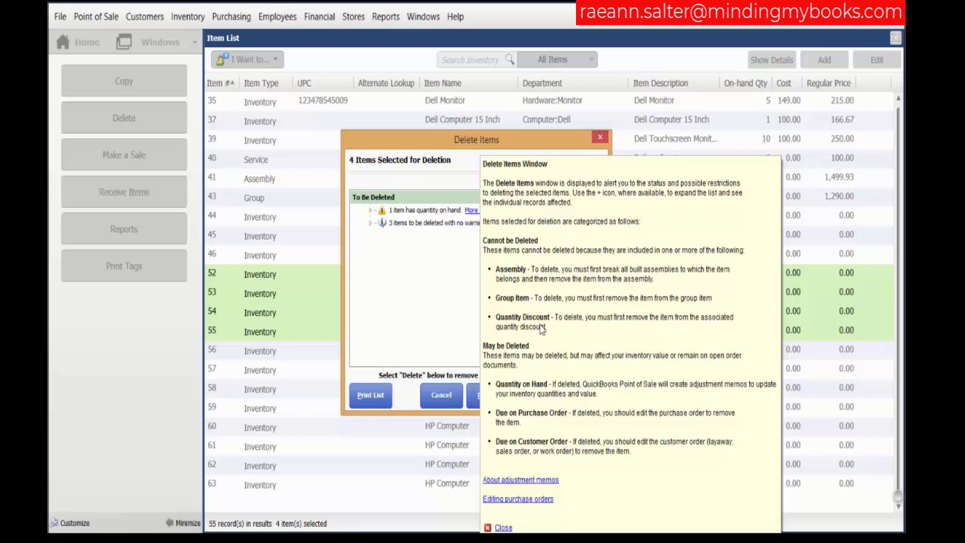
- Dismiss the deletion-restrictions help, returning to the four-item deletion review
left_click(440, 186)
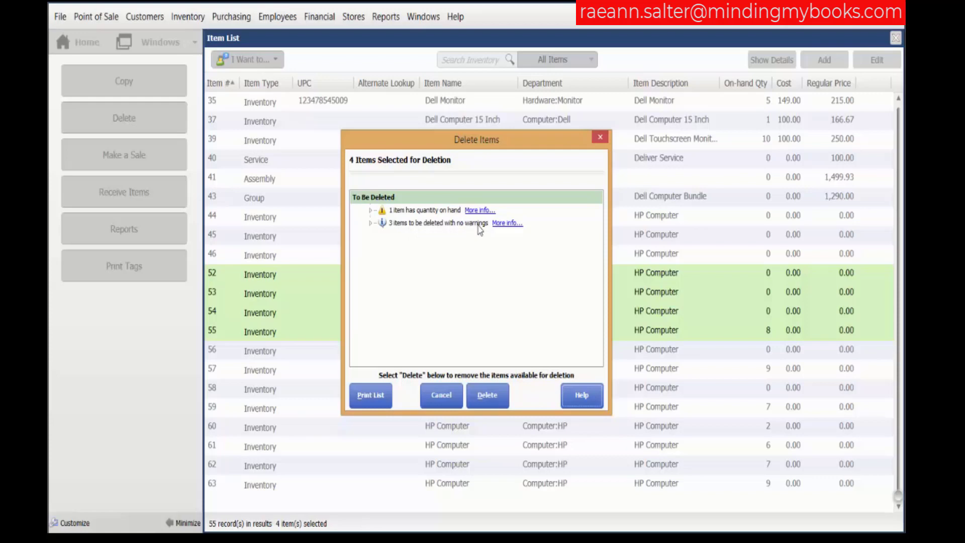
- Confirm with YES and permanently delete items 52–55, leaving 51 records
left_click(492, 396)
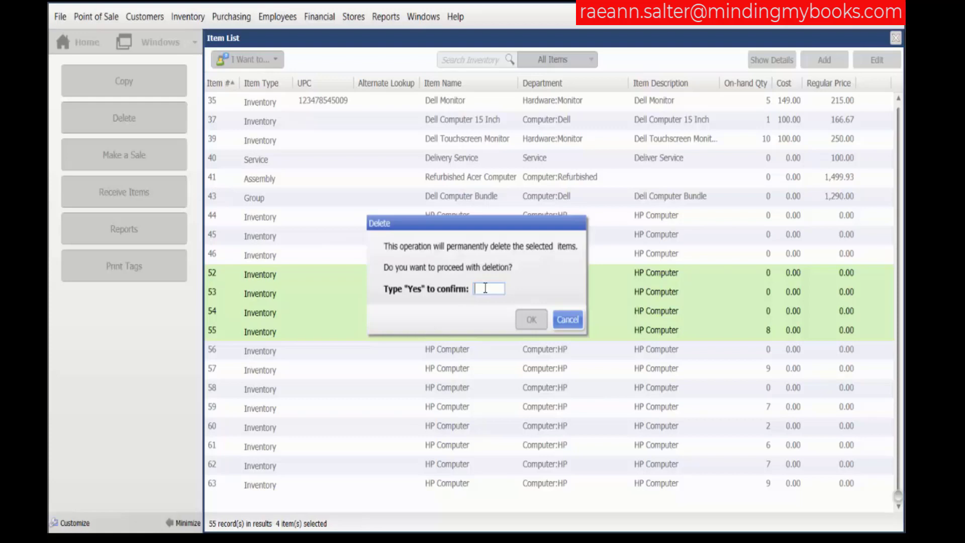
type("YES")
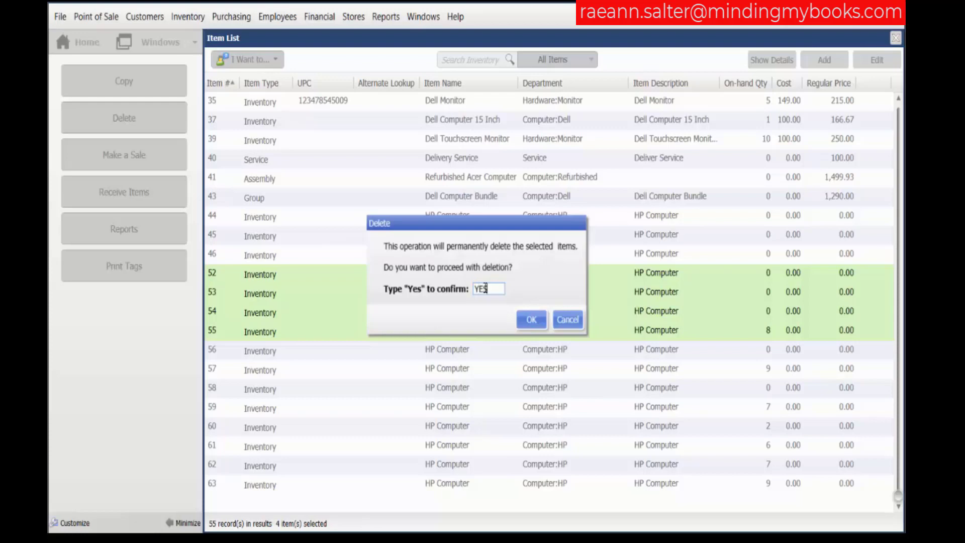
left_click(533, 321)
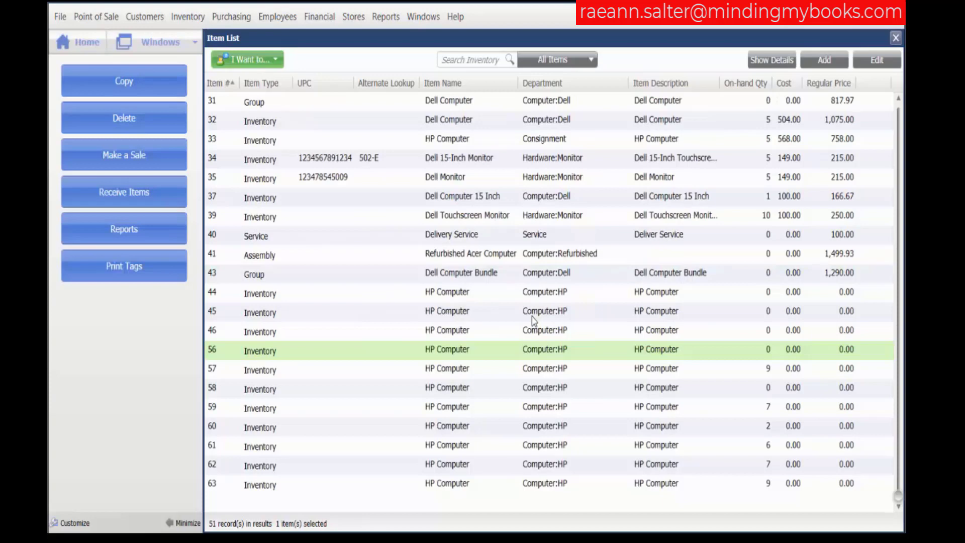